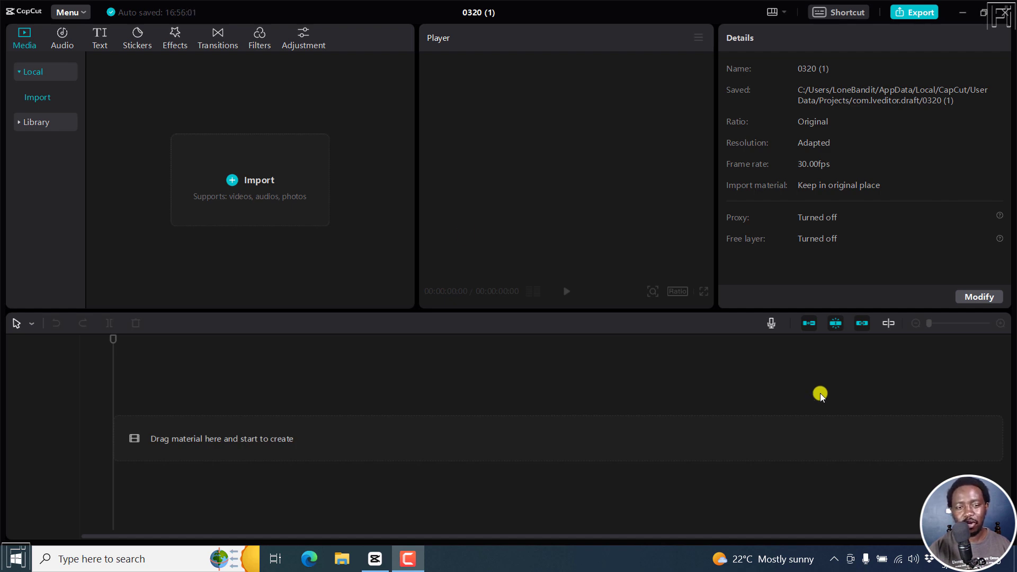
- Import the Stock Footage clip pexels-rodnae-productions-5544312 into CapCut's media library
left_click(240, 170)
left_click(317, 213)
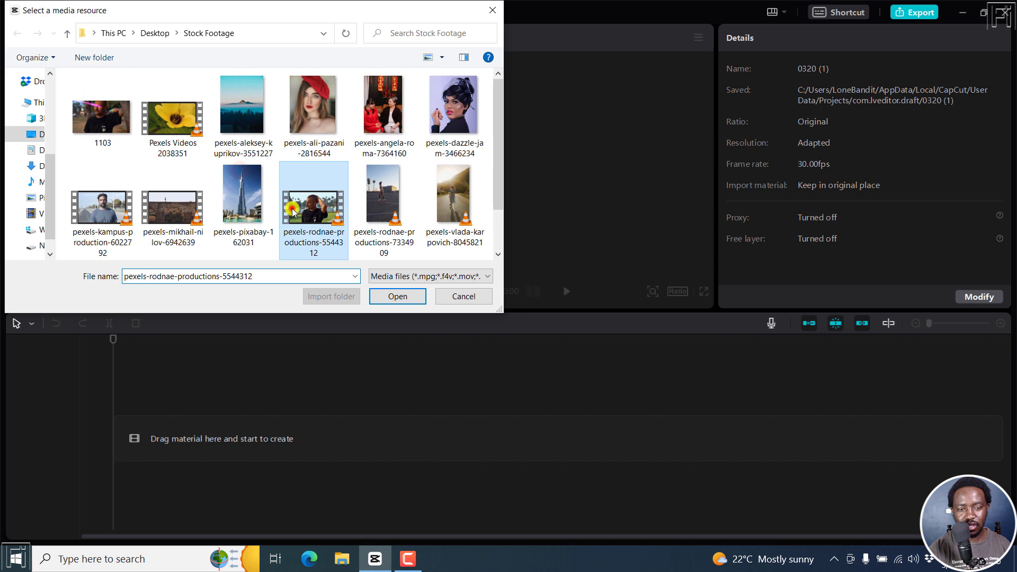
left_click(397, 296)
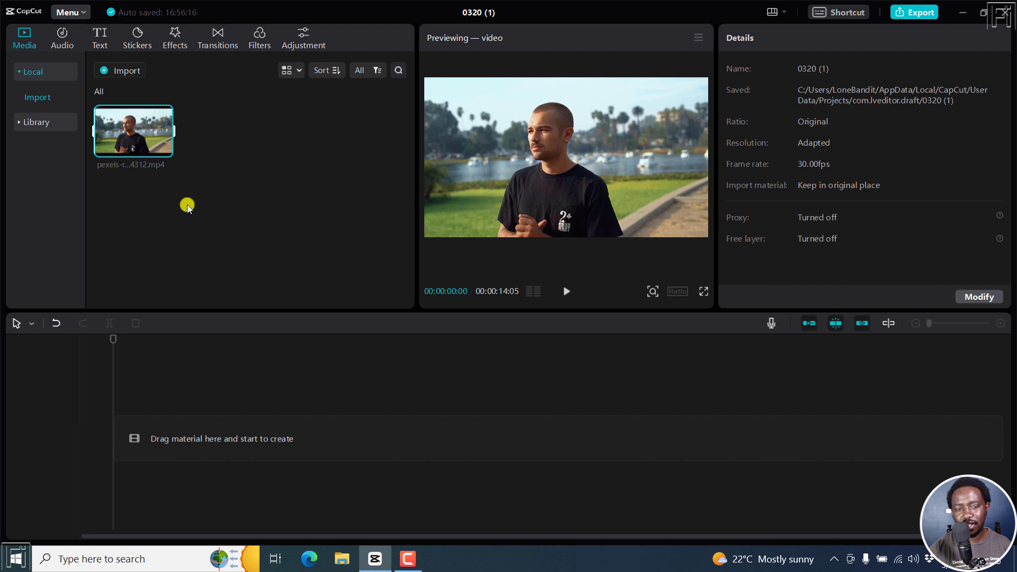
- Add the pexels clip to the timeline, split it near 00:05, and delete the remainder
left_click(161, 150)
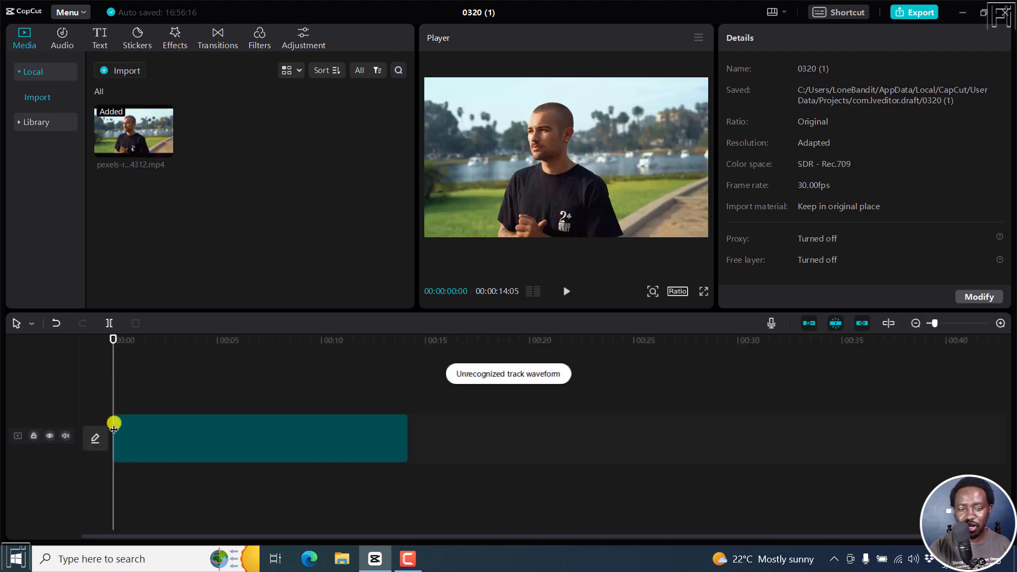
key("space")
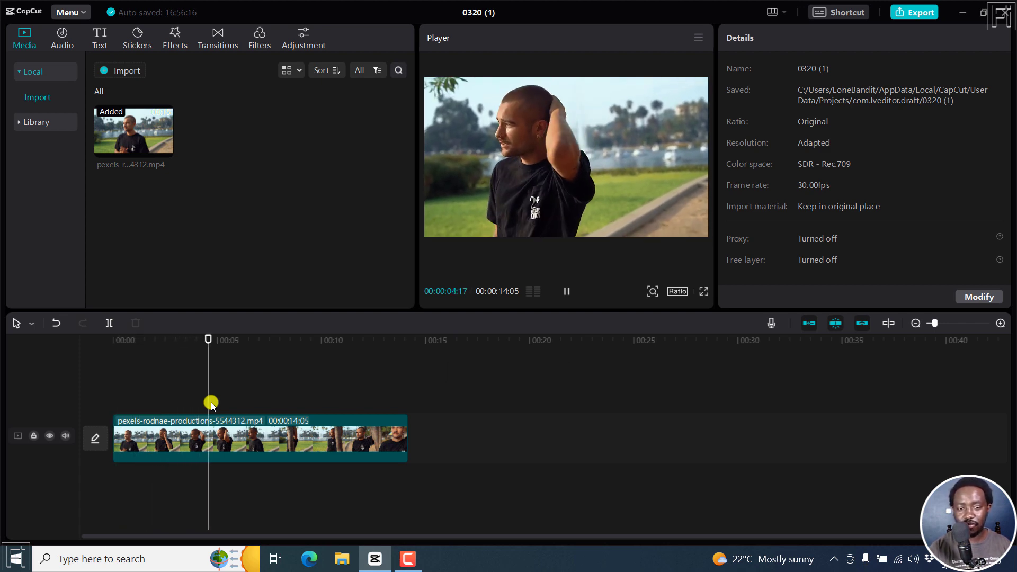
key("space")
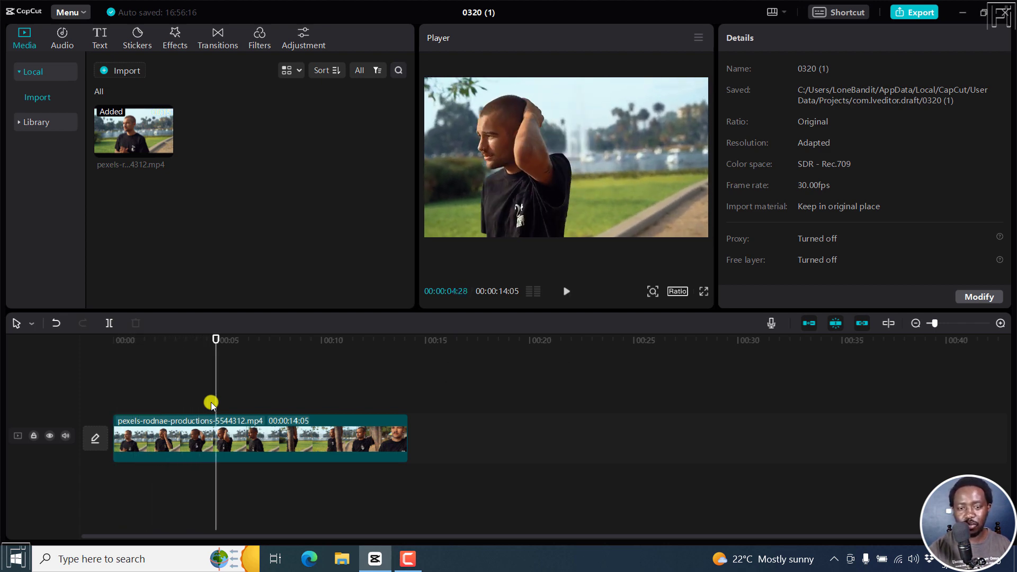
left_click(221, 448)
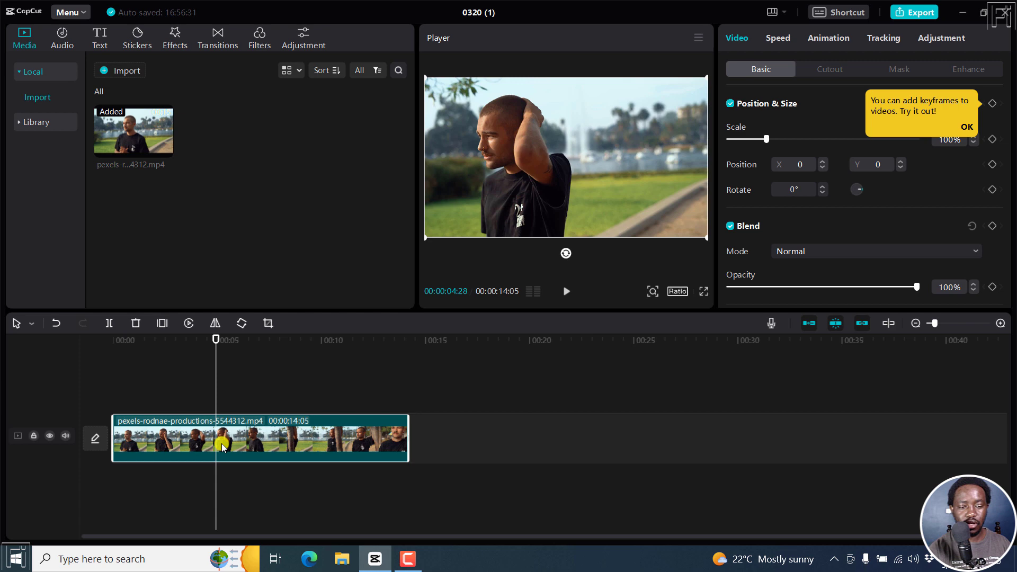
key("ctrl+b")
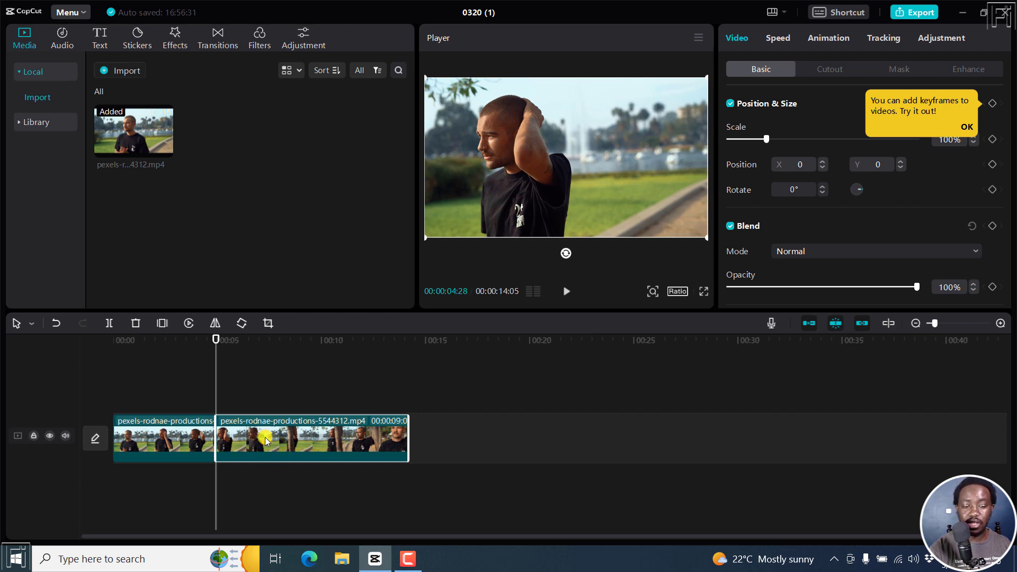
key("Delete")
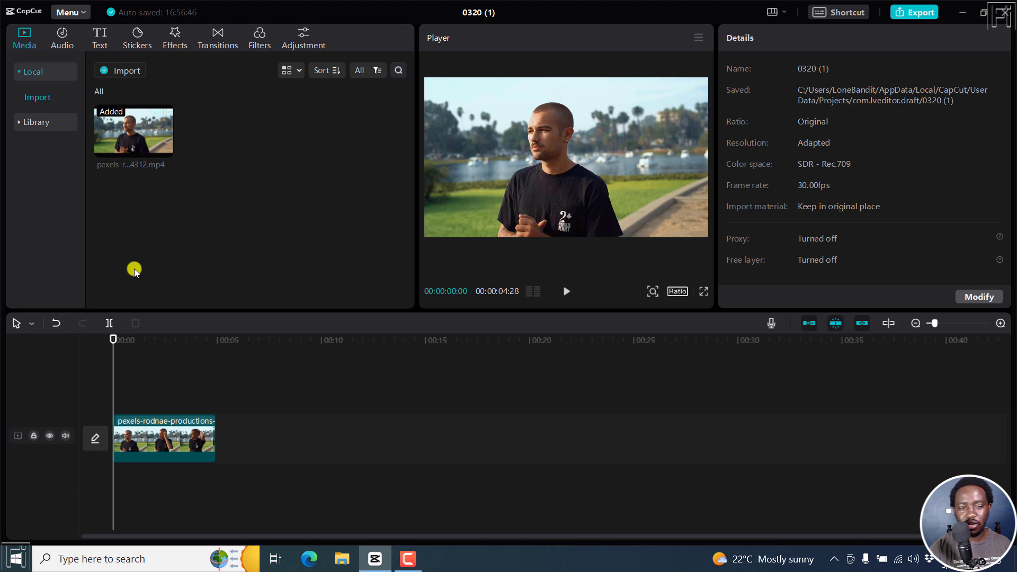
- Add a Default text clip above the park clip and stretch it to 00:00:04:28
left_click(160, 434)
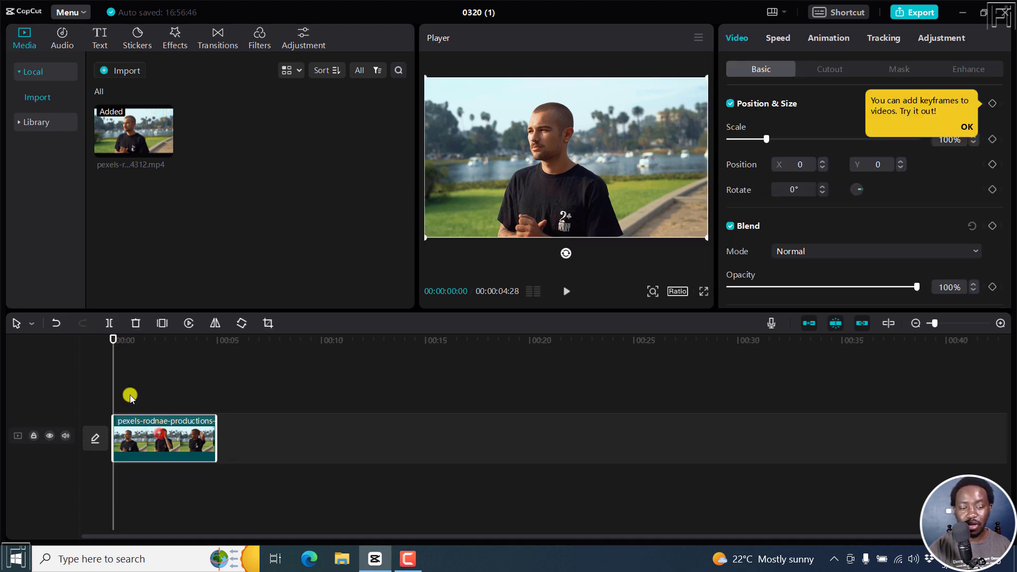
left_click(100, 37)
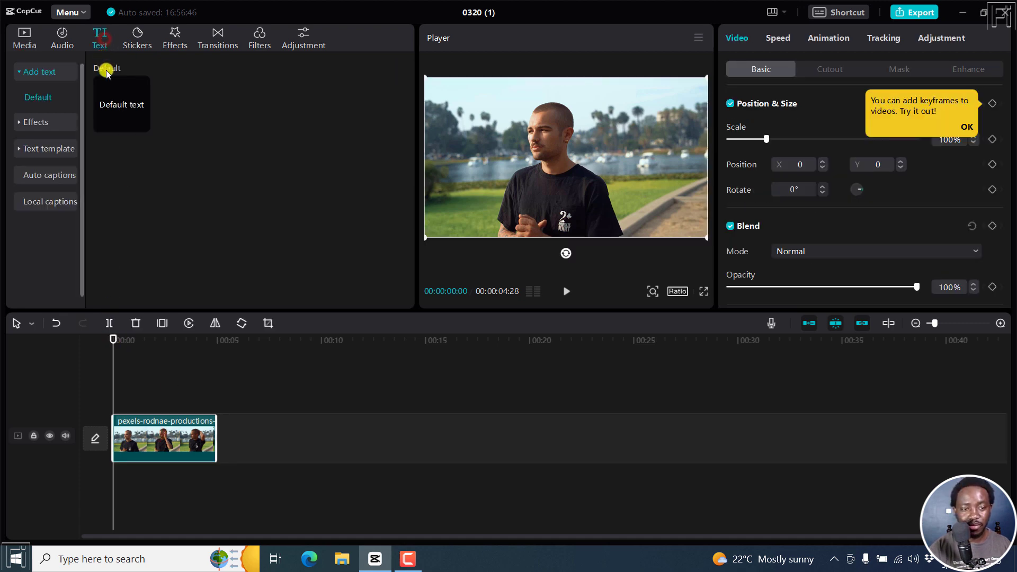
left_click(139, 124)
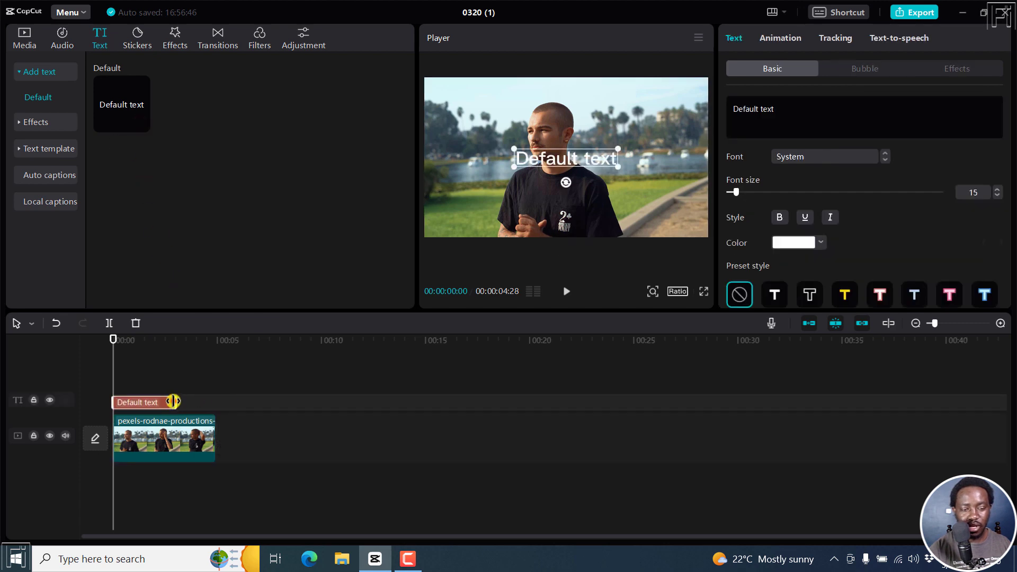
left_click_drag(176, 402, 210, 402)
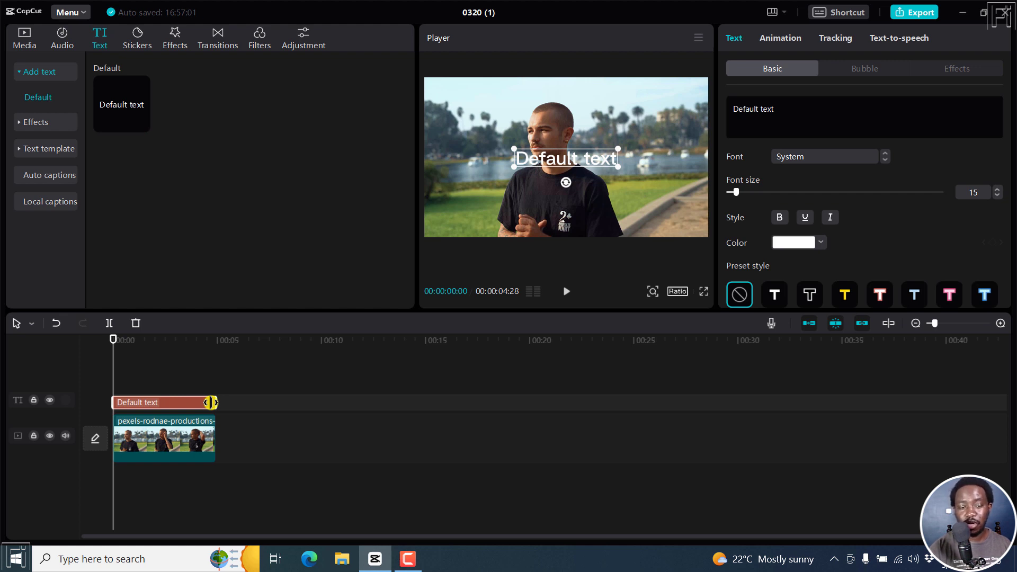
left_click(26, 39)
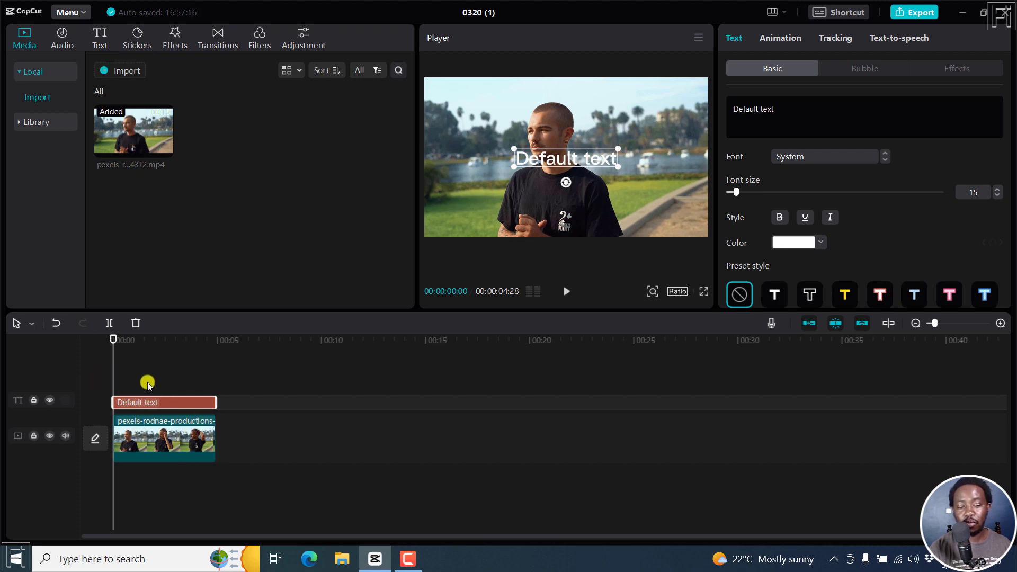
left_click_drag(132, 155, 139, 345)
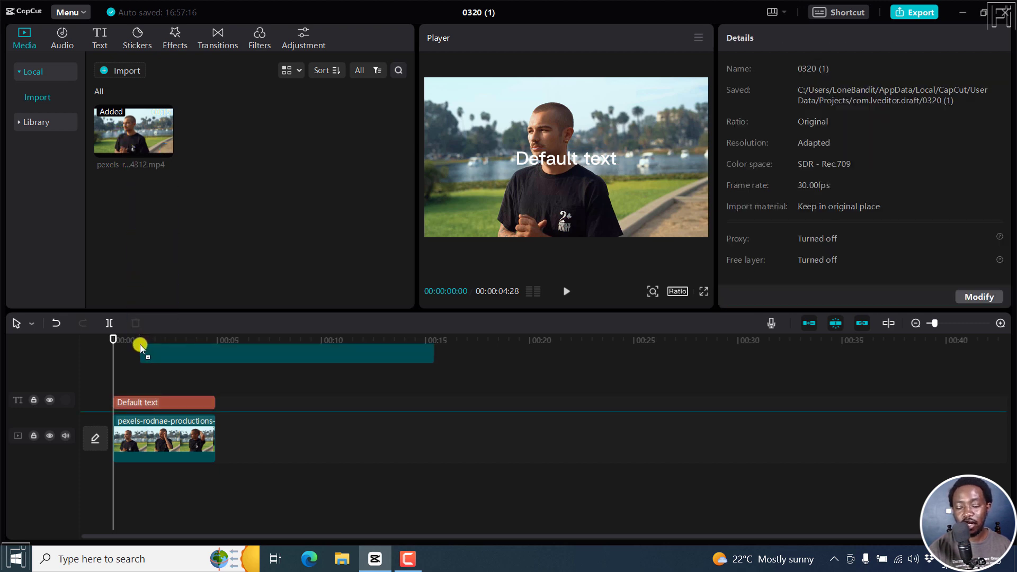
left_click_drag(140, 344, 109, 364)
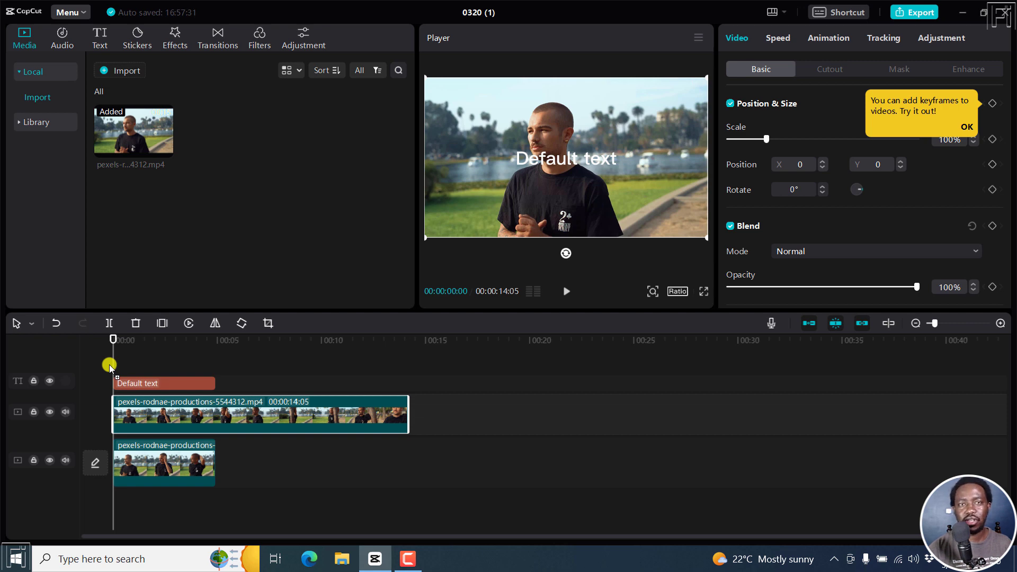
left_click(173, 421)
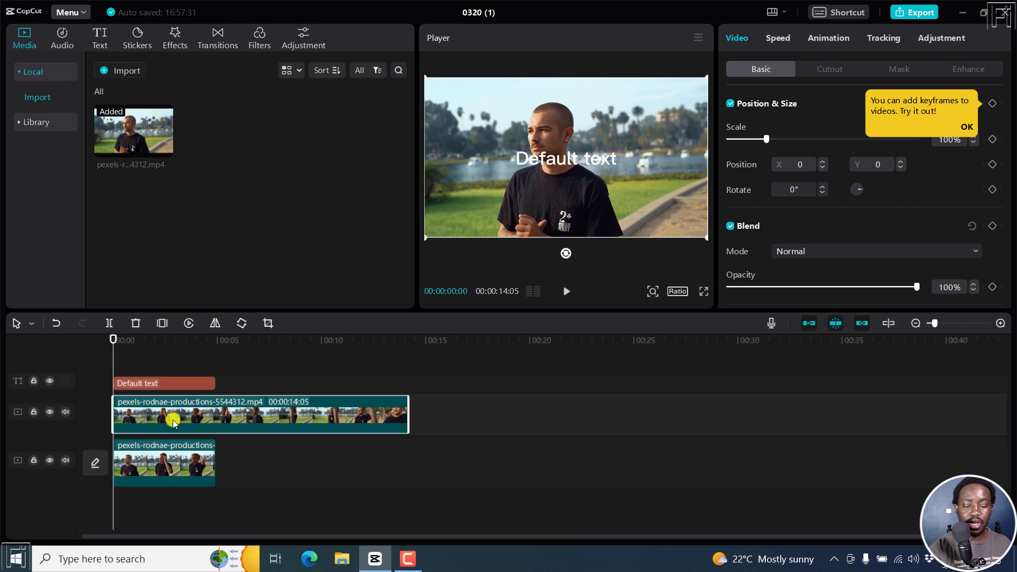
key("Delete")
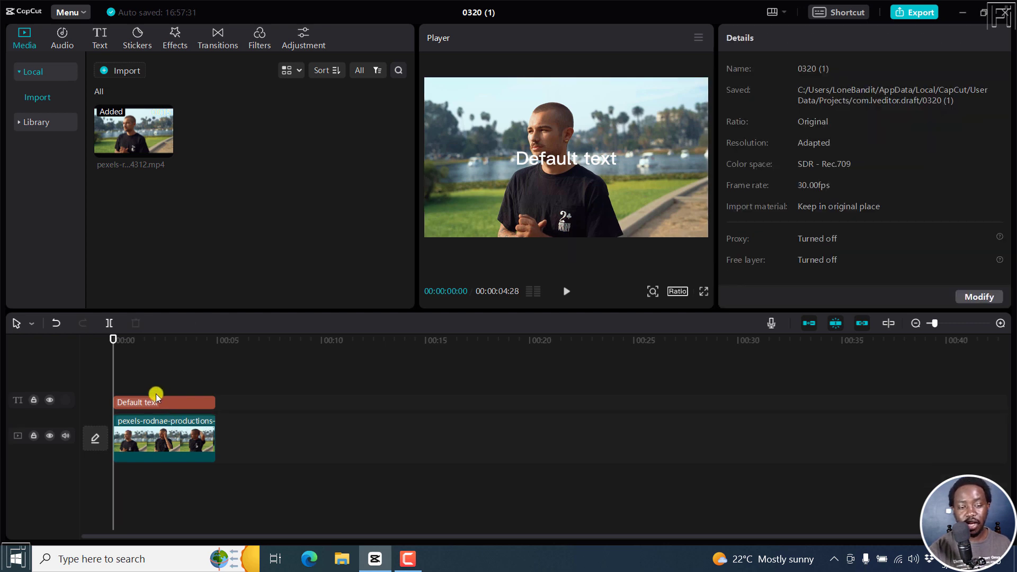
- Replace the Default caption's text with the word TEXT
left_click(169, 406)
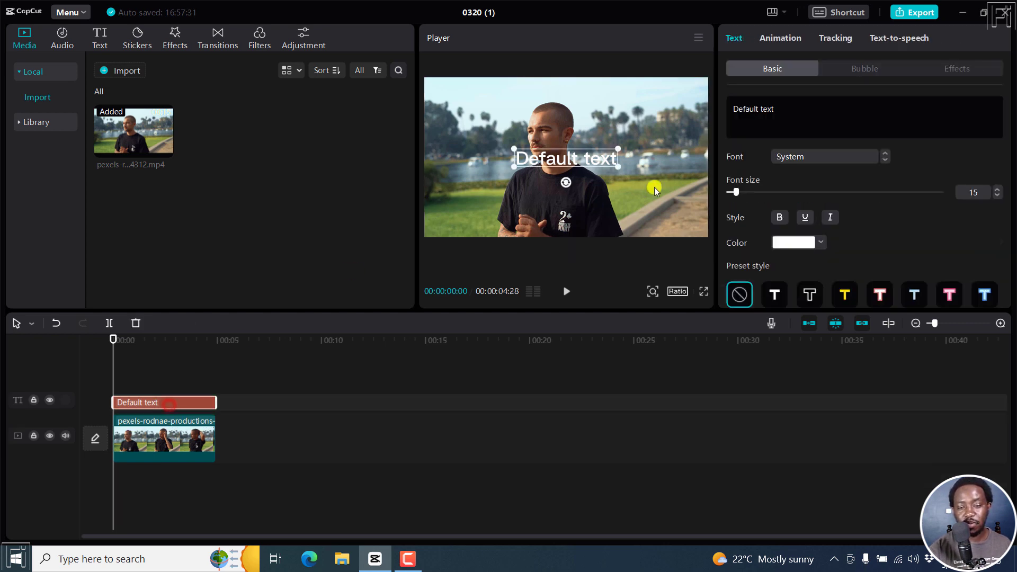
left_click(793, 102)
key("ctrl+a")
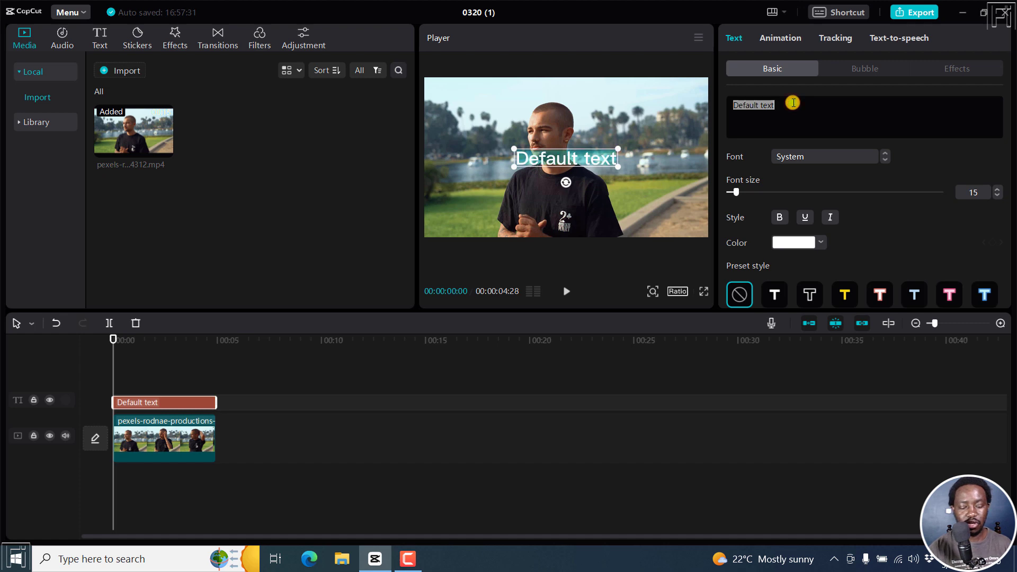
type("TEXT")
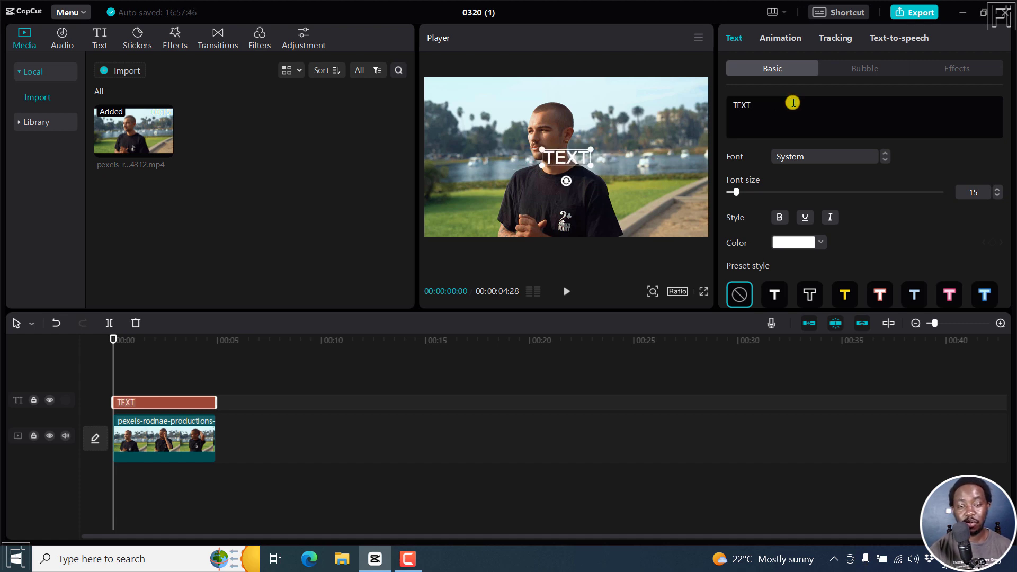
- Raise the caption's font size from 15 to 70
left_click(974, 194)
type("70")
key("Return")
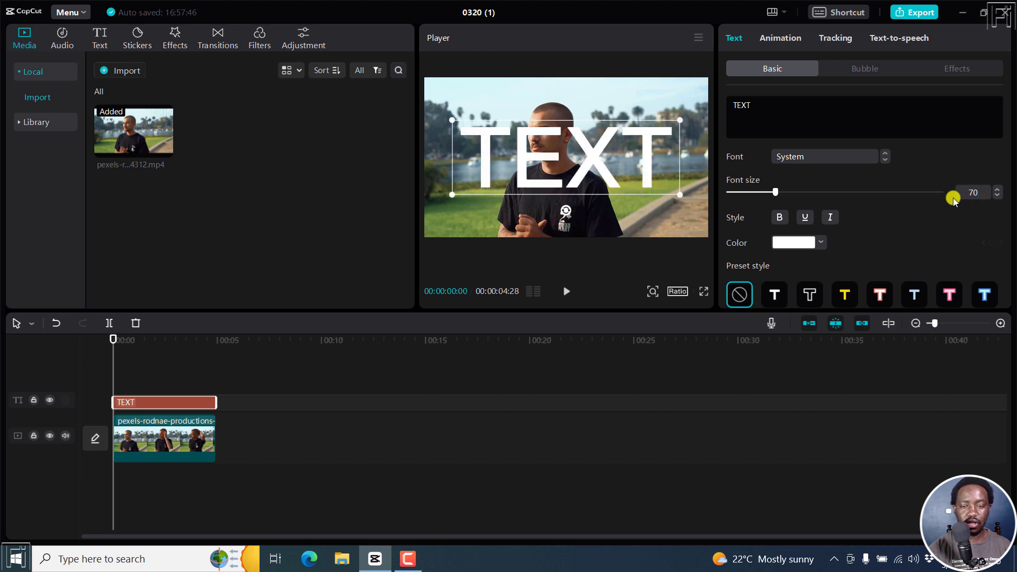
left_click(780, 219)
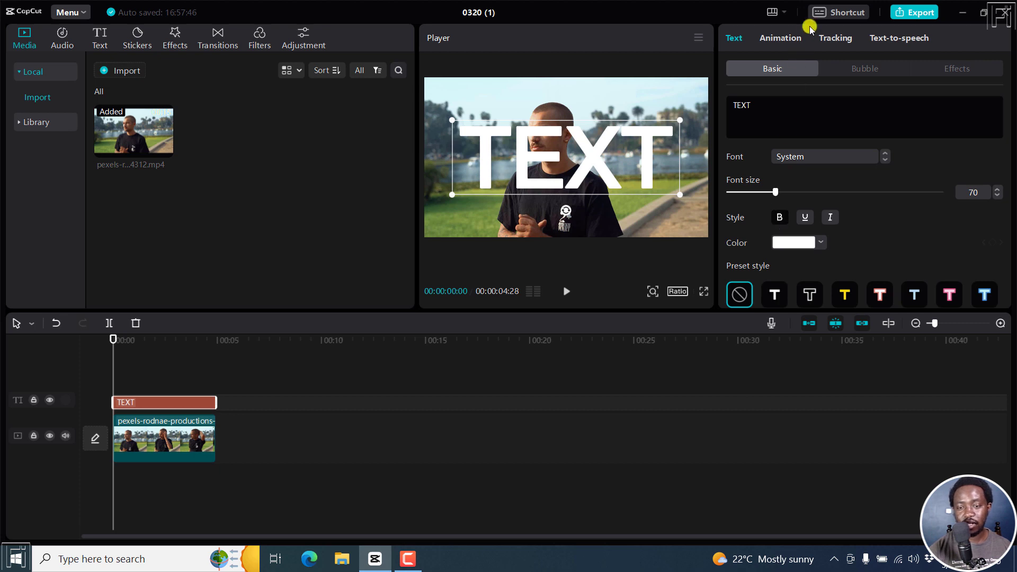
- Apply the Type 1 In animation to TEXT, lengthening its duration from 0.5s to 1.7s
left_click(789, 38)
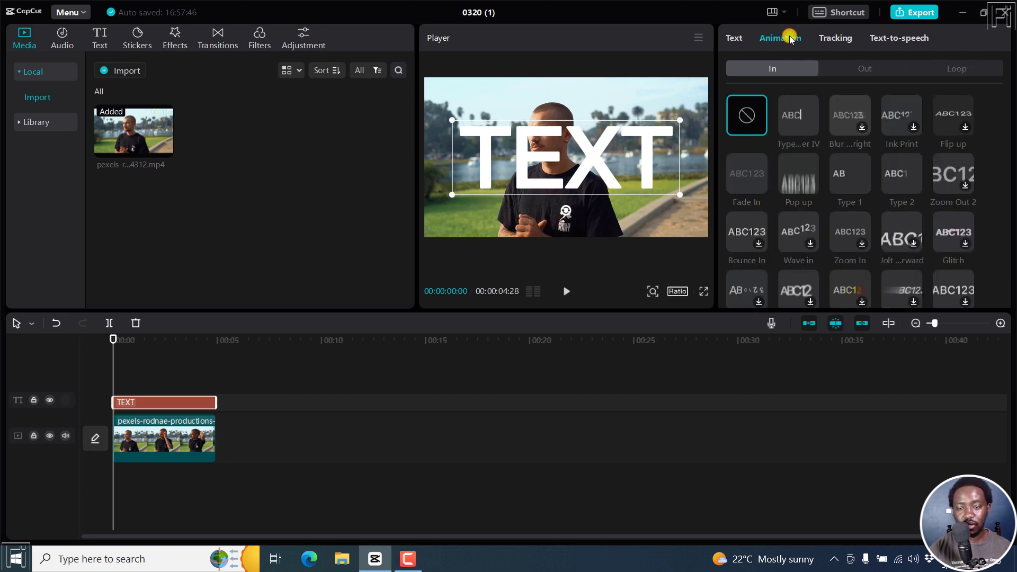
left_click(850, 180)
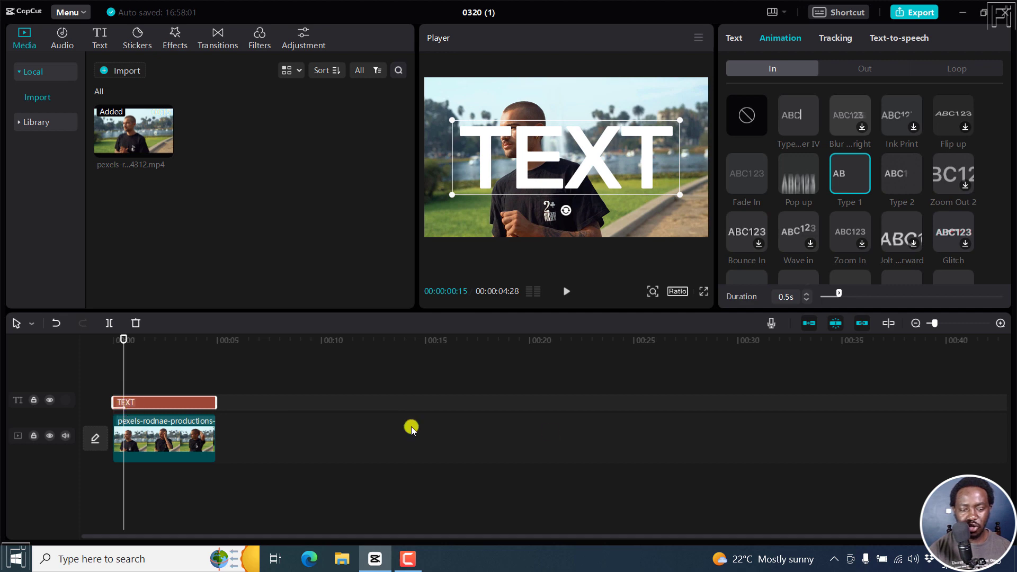
left_click_drag(842, 297, 886, 292)
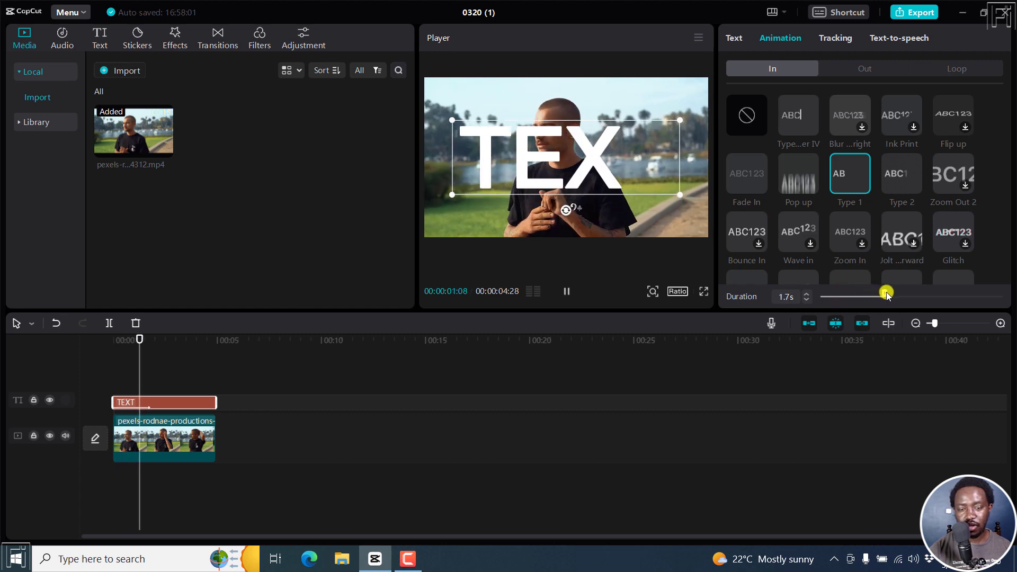
left_click(144, 335)
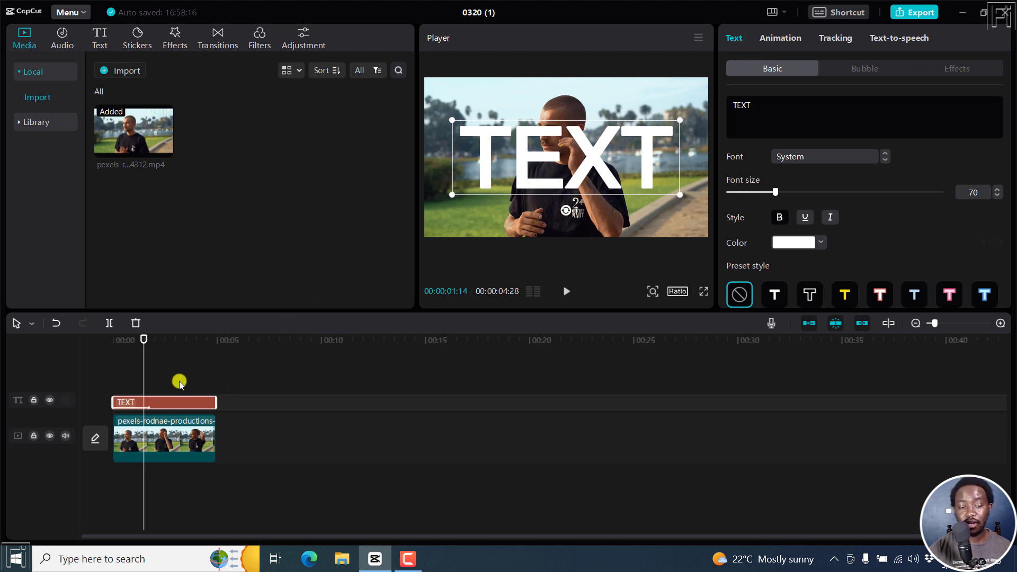
- Select both the TEXT caption and park clip and combine them into Compound clip1
left_click_drag(179, 381, 172, 425)
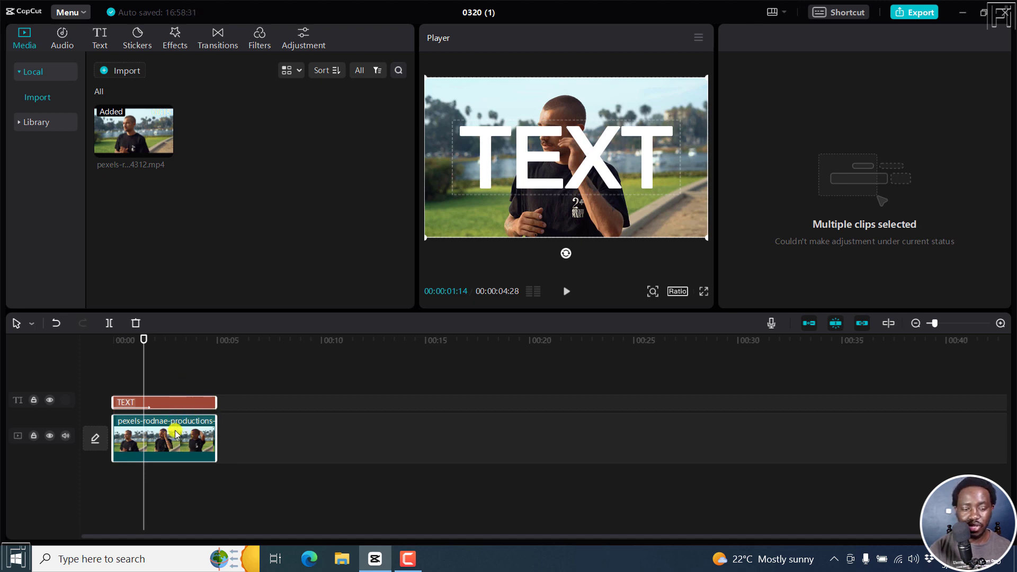
right_click(172, 441)
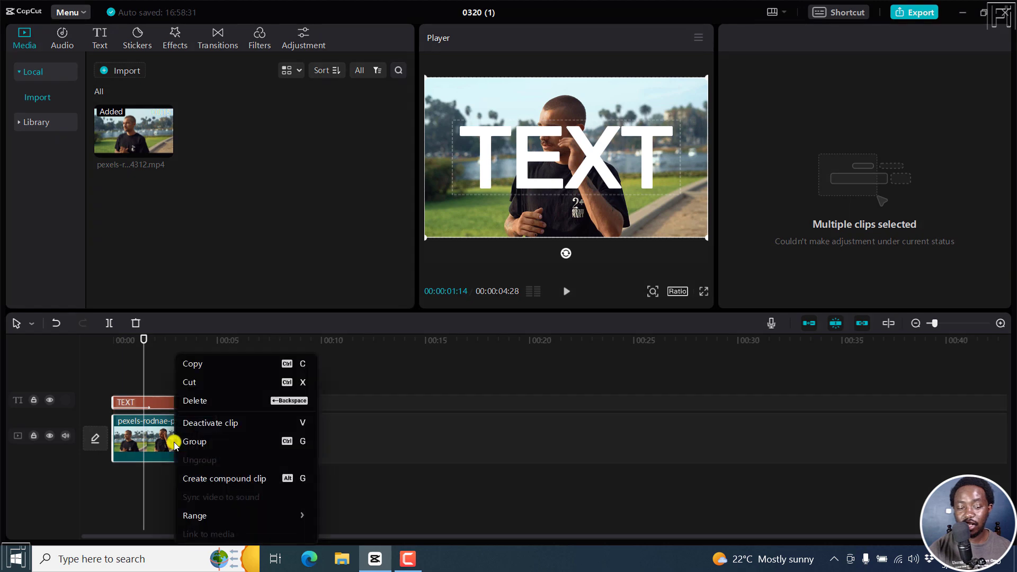
left_click(231, 484)
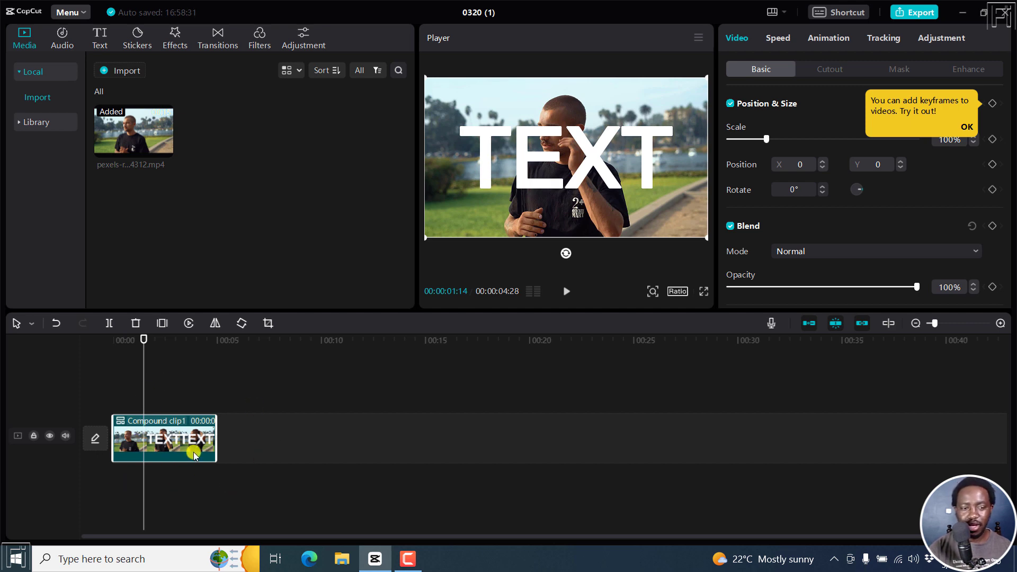
- Place a second park clip above Compound clip1, trimmed from 00:00:14:05 to 00:00:04:28
left_click_drag(129, 136, 109, 396)
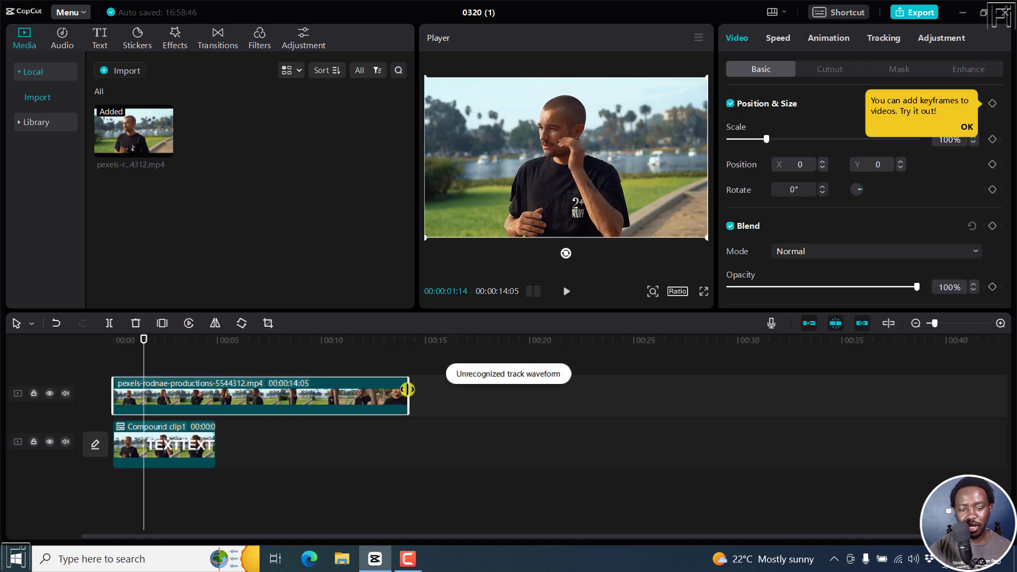
left_click_drag(407, 389, 217, 393)
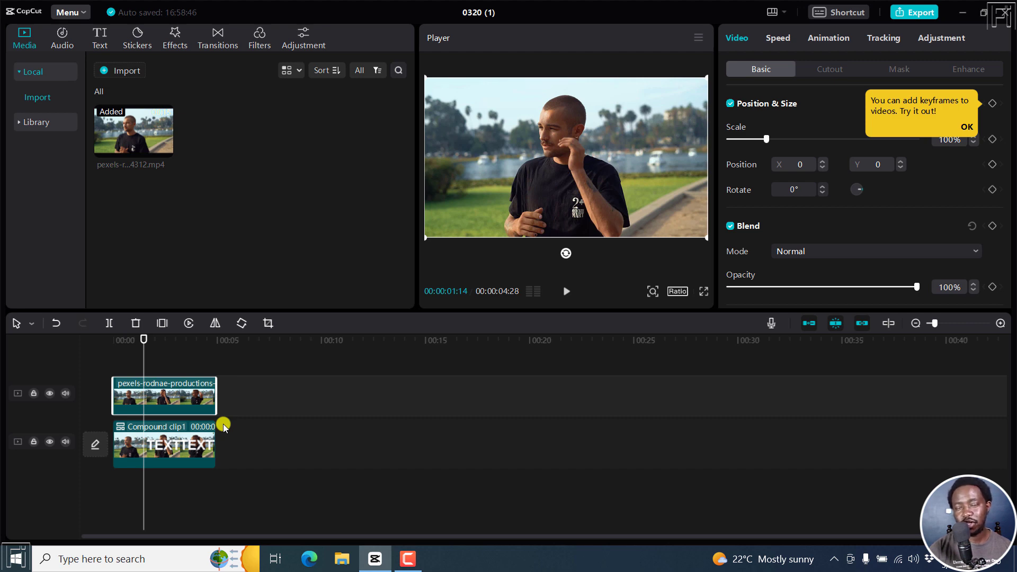
left_click(167, 404)
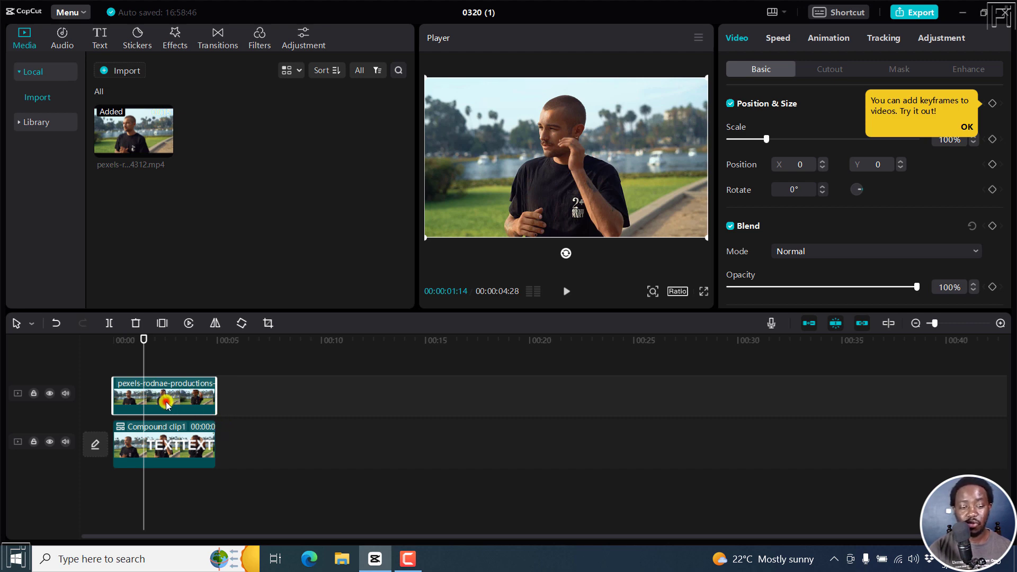
- Turn on Auto cutout for the top park clip and play it back from the start
left_click(824, 70)
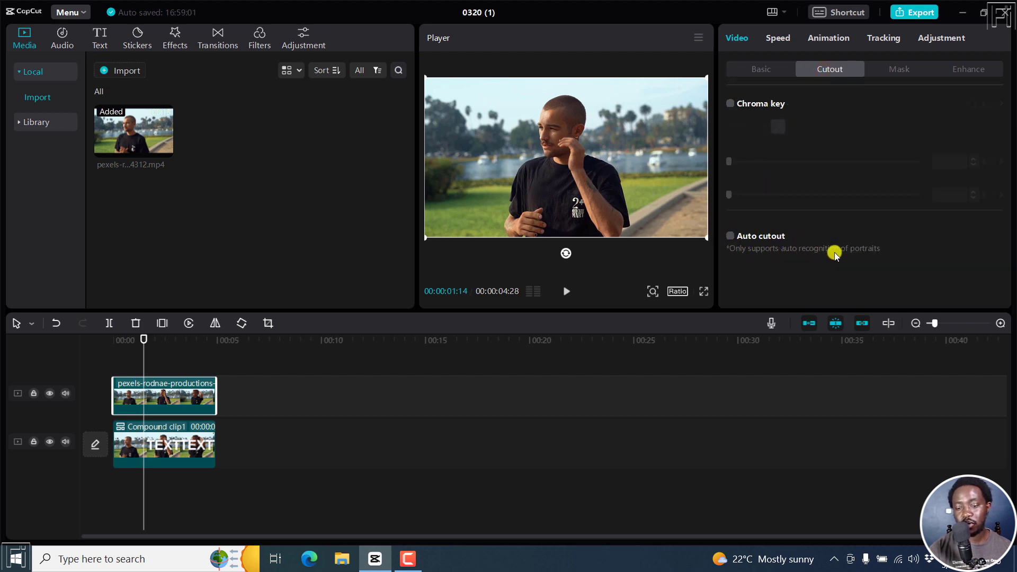
left_click(731, 236)
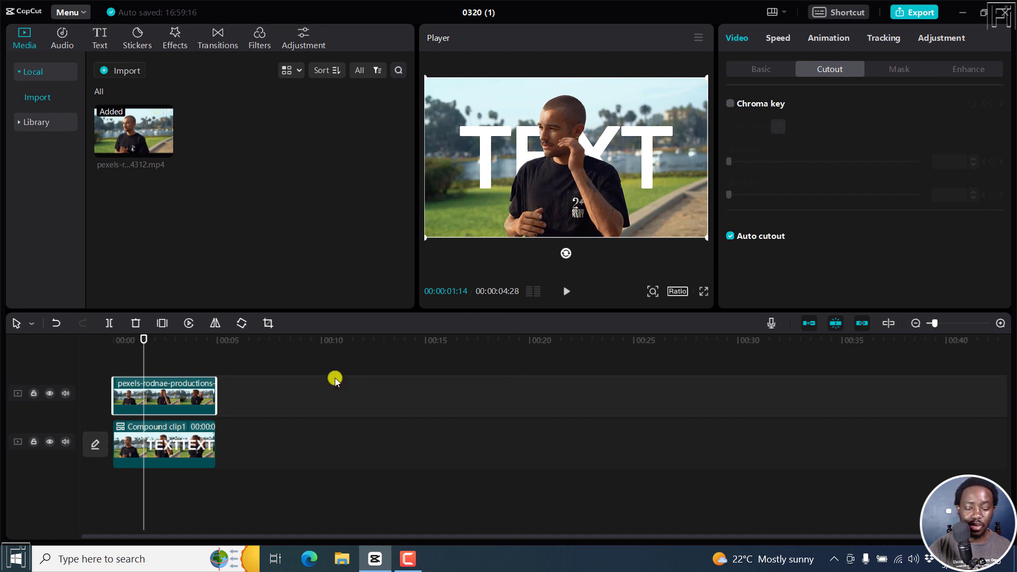
key("Home")
key("space")
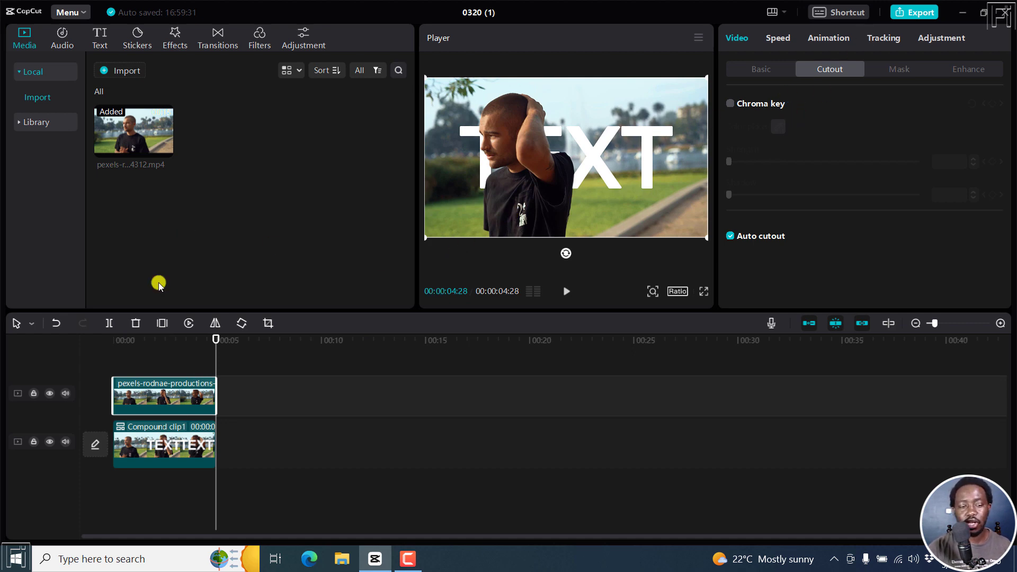
left_click(160, 339)
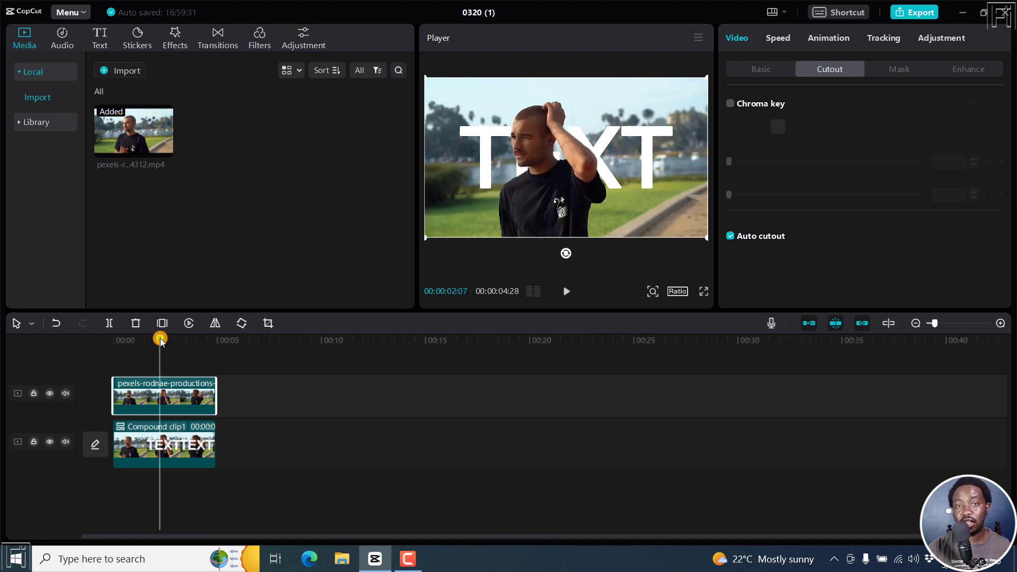